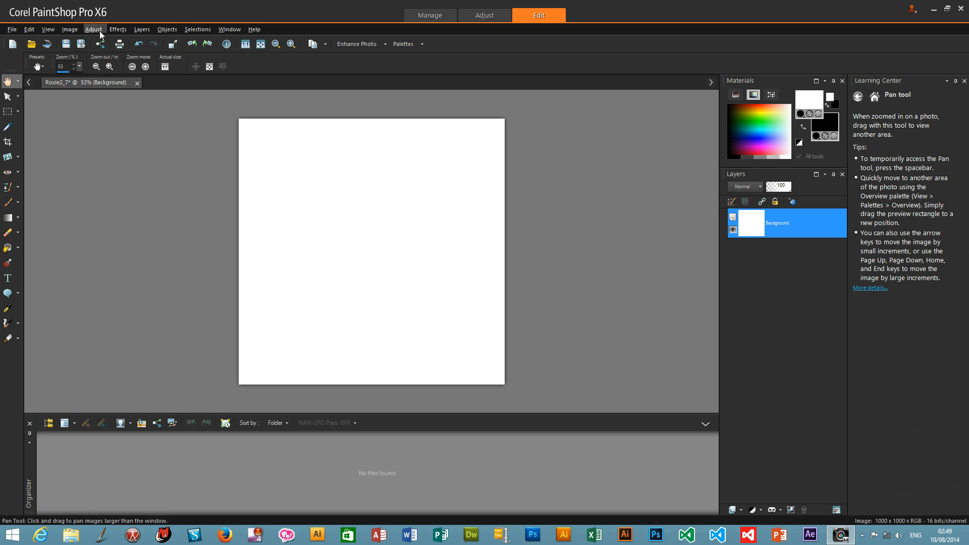
# Add a new raster layer above the white background with the default settings.
pyautogui.click(141, 29)
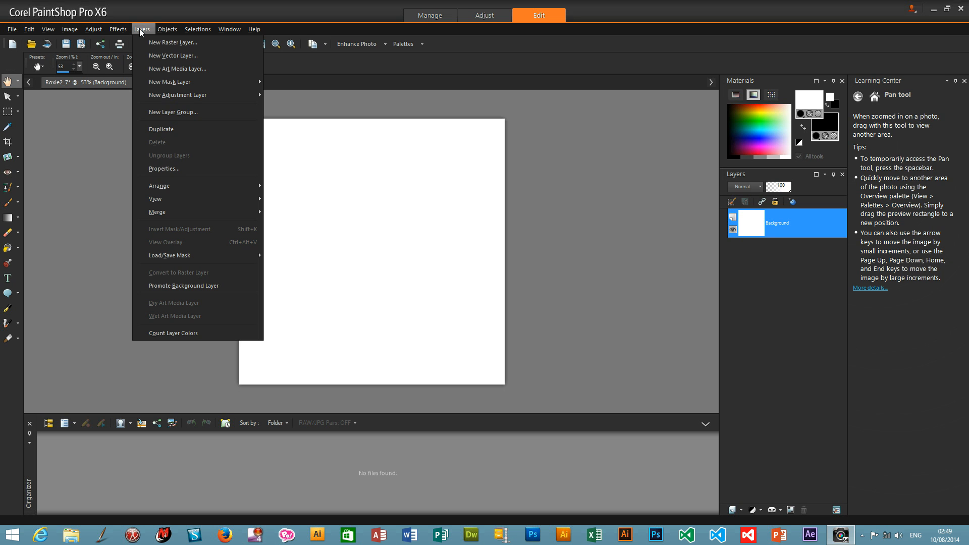
pyautogui.click(146, 43)
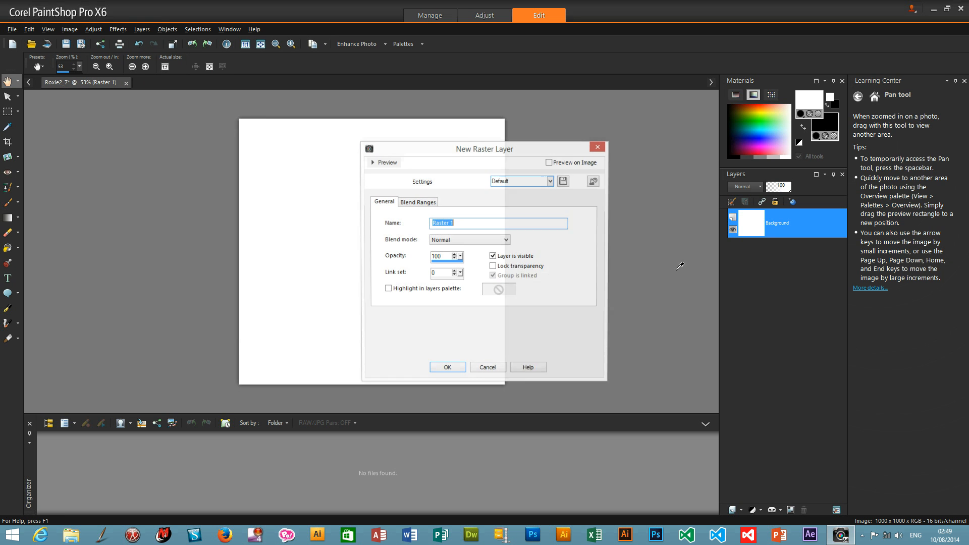
pyautogui.click(450, 373)
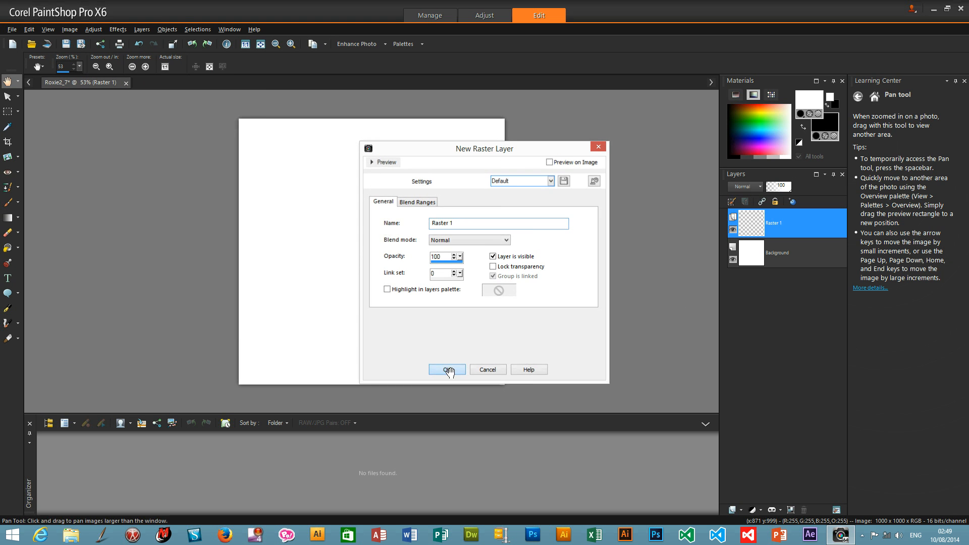
# Open the Graduated Filter photo effect on the new layer and set its first gradient color to dark purple.
pyautogui.click(118, 28)
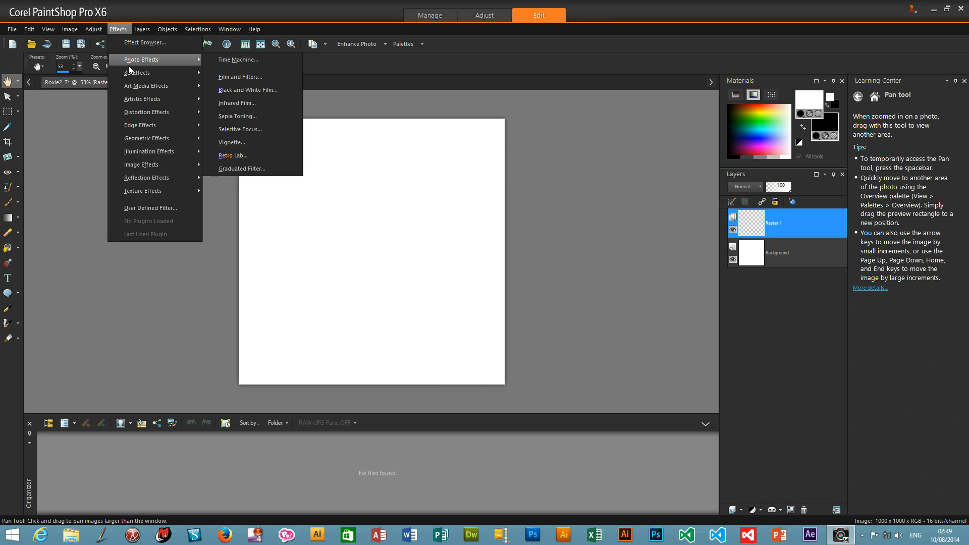
pyautogui.click(240, 169)
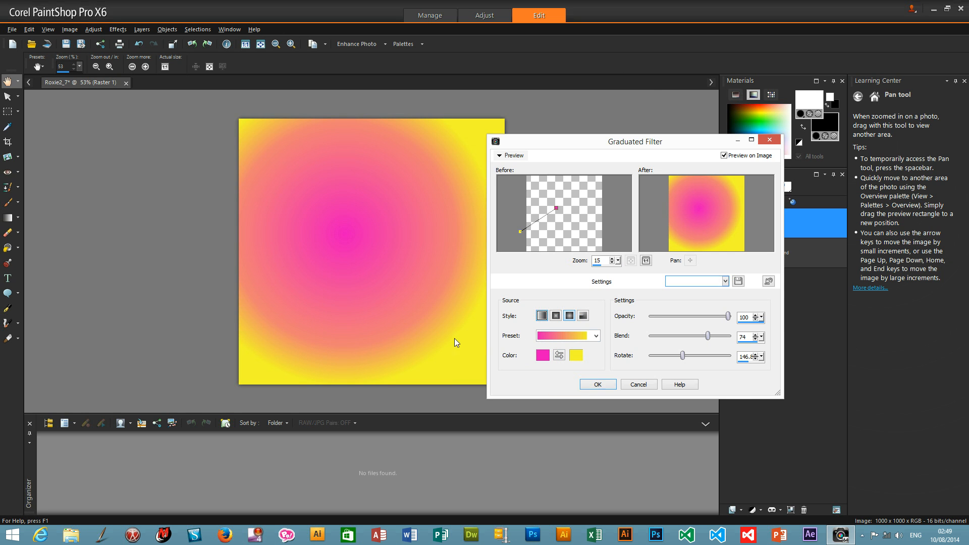
pyautogui.click(546, 353)
pyautogui.click(473, 191)
pyautogui.click(452, 391)
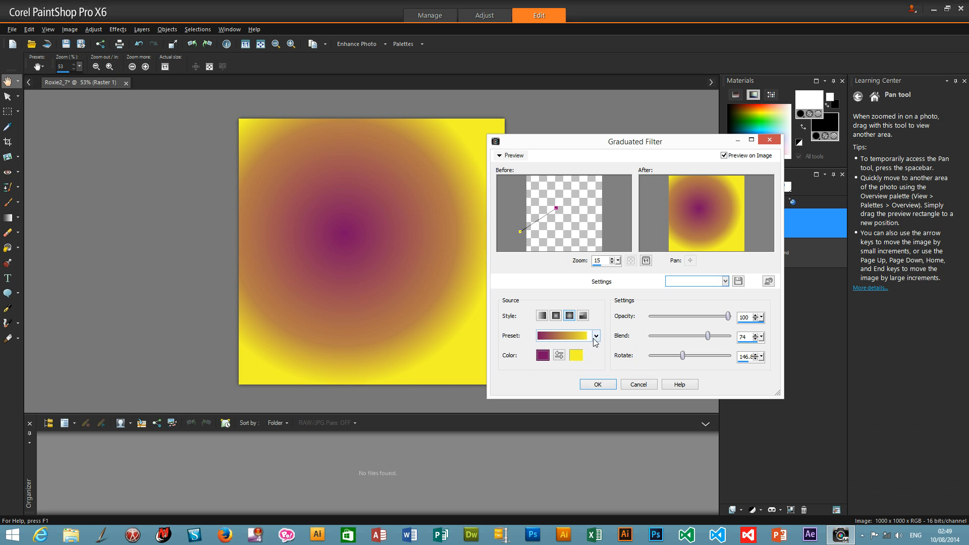
# Try the gradient preset that fades from purple through transparency to yellow.
pyautogui.click(596, 336)
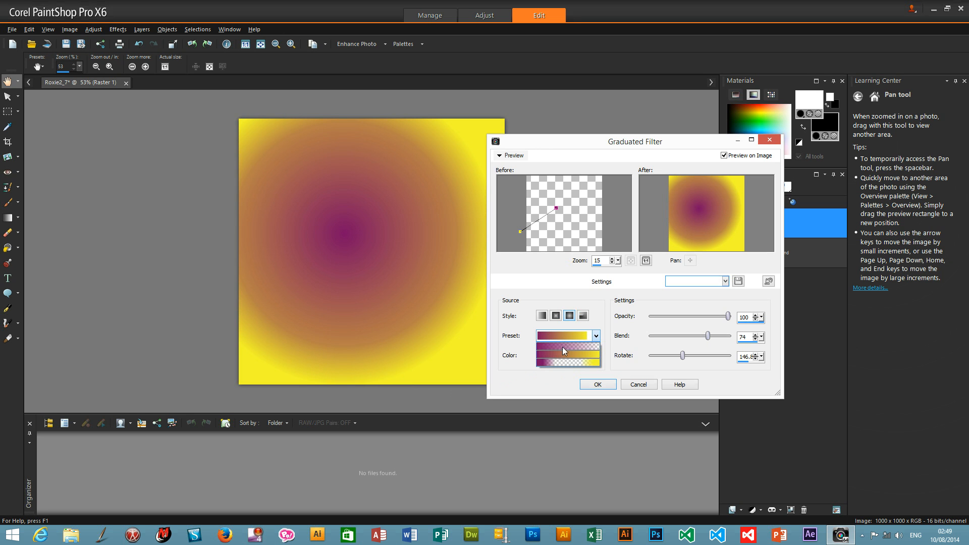
pyautogui.click(564, 361)
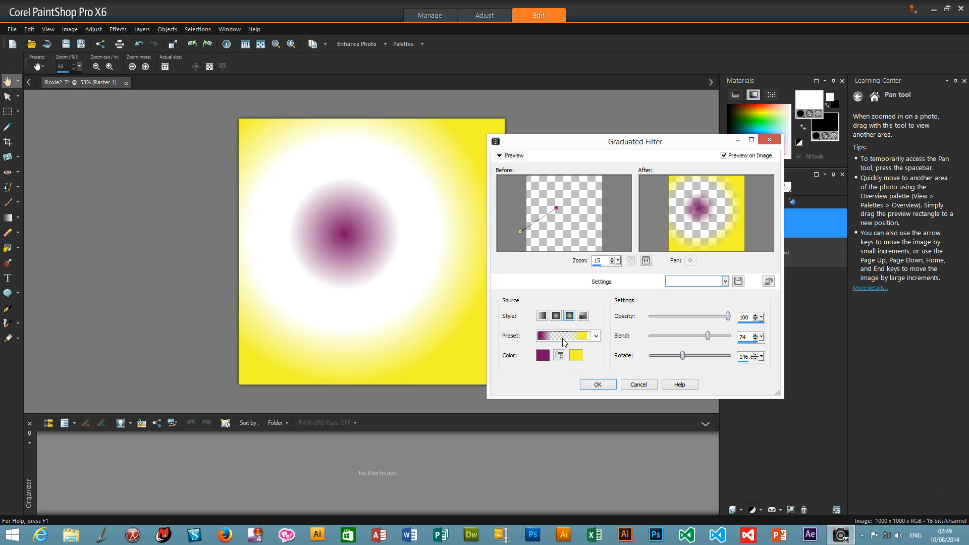
pyautogui.click(562, 337)
pyautogui.click(575, 339)
# Choose the solid purple-to-yellow gradient preset and apply the Graduated Filter to the layer.
pyautogui.click(596, 336)
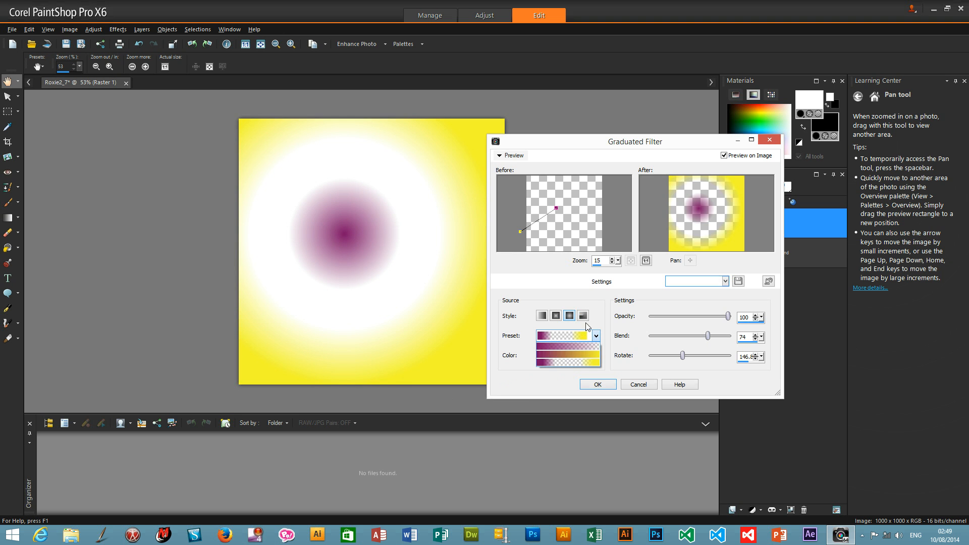
pyautogui.click(597, 339)
pyautogui.click(596, 337)
pyautogui.click(575, 360)
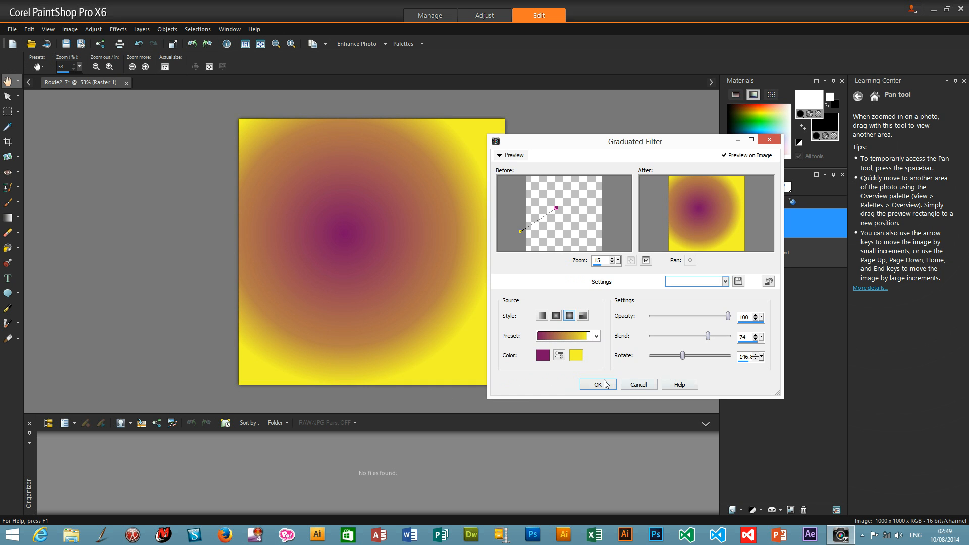
pyautogui.click(597, 385)
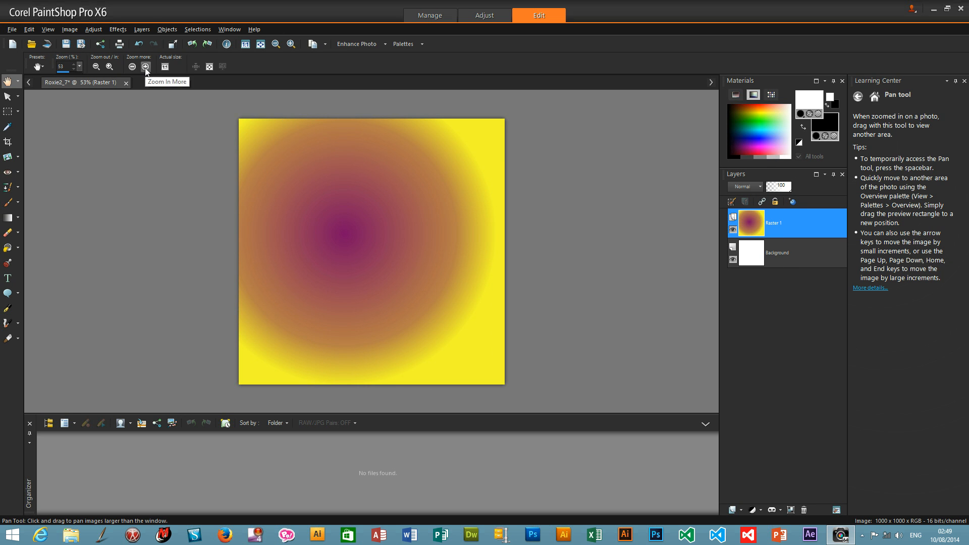
# Add another default raster layer above the gradient and set its blend mode to Difference.
pyautogui.click(146, 30)
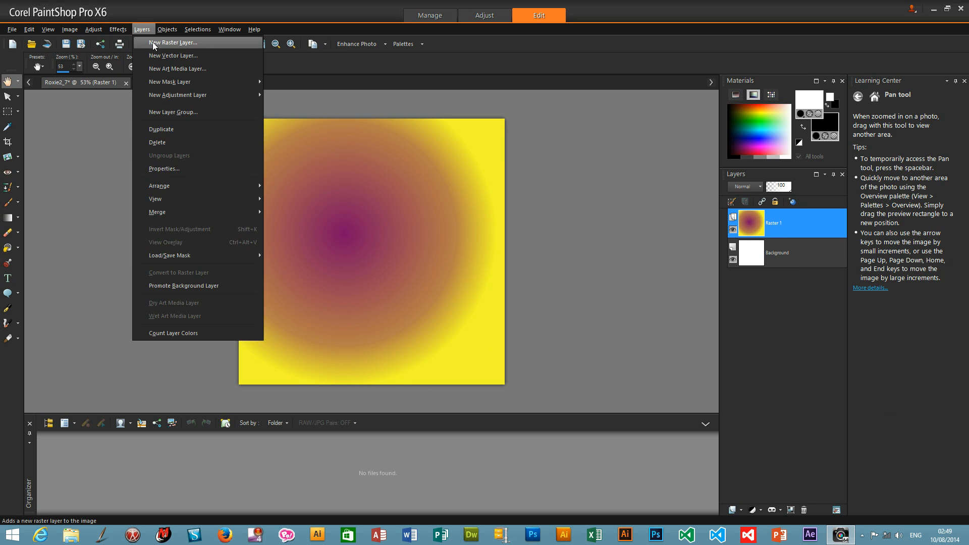
pyautogui.click(154, 45)
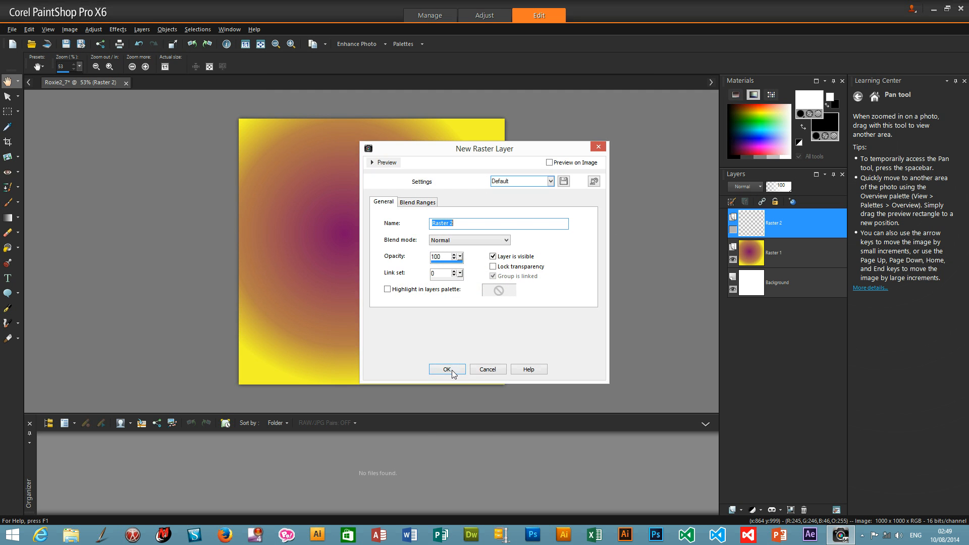
pyautogui.click(453, 373)
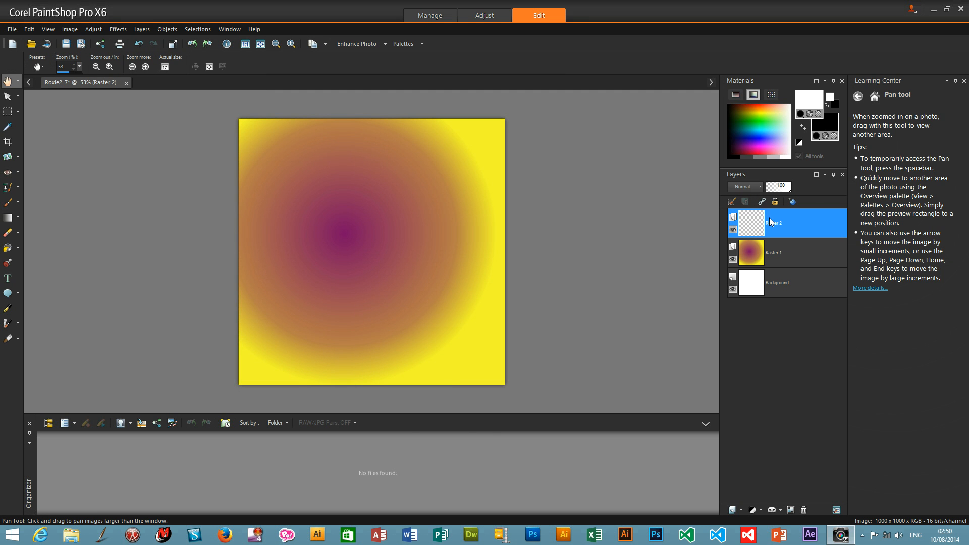
pyautogui.click(751, 188)
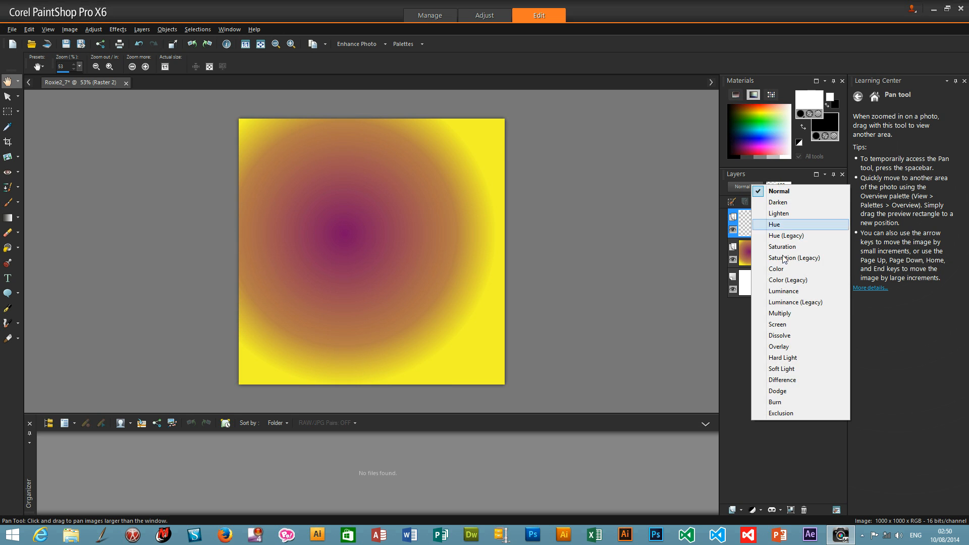
pyautogui.click(780, 381)
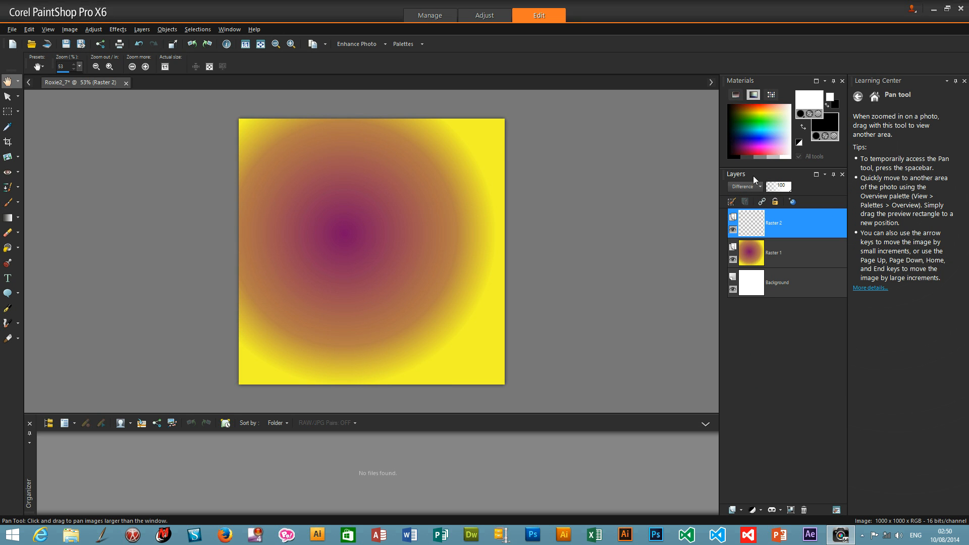
# Open the Graduated Filter on the Raster 2 layer and reposition the gradient so its center lies near the image's upper-right corner.
pyautogui.click(94, 31)
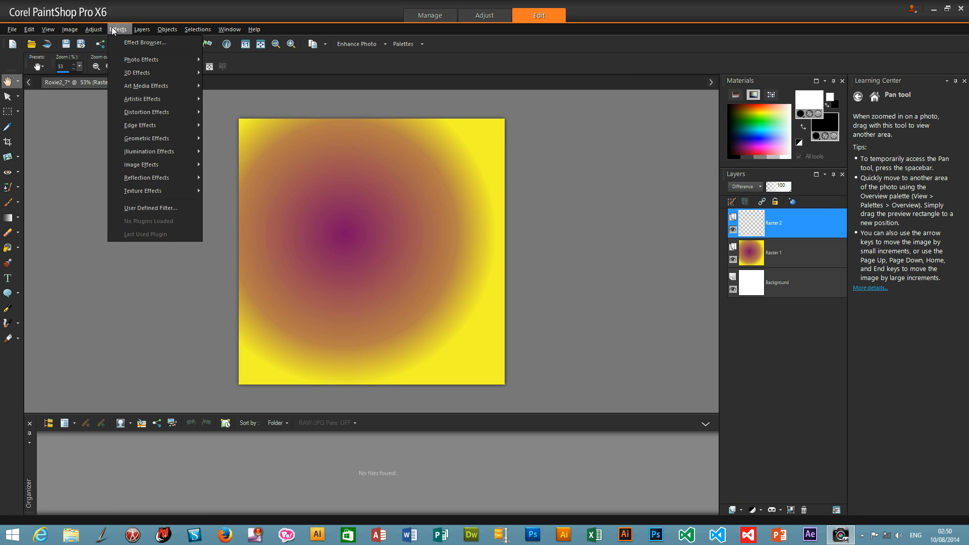
pyautogui.moveTo(151, 60)
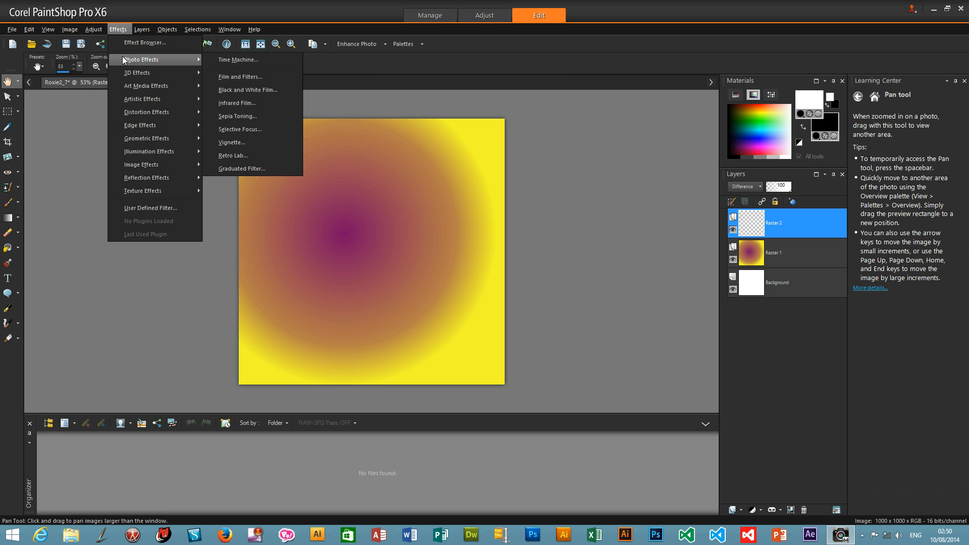
pyautogui.click(249, 169)
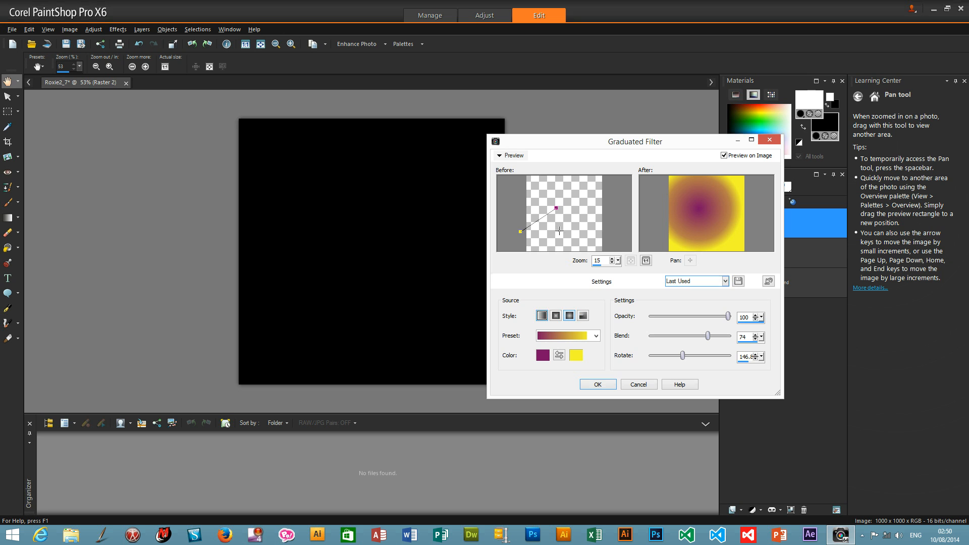
pyautogui.moveTo(595, 237); pyautogui.dragTo(569, 220)
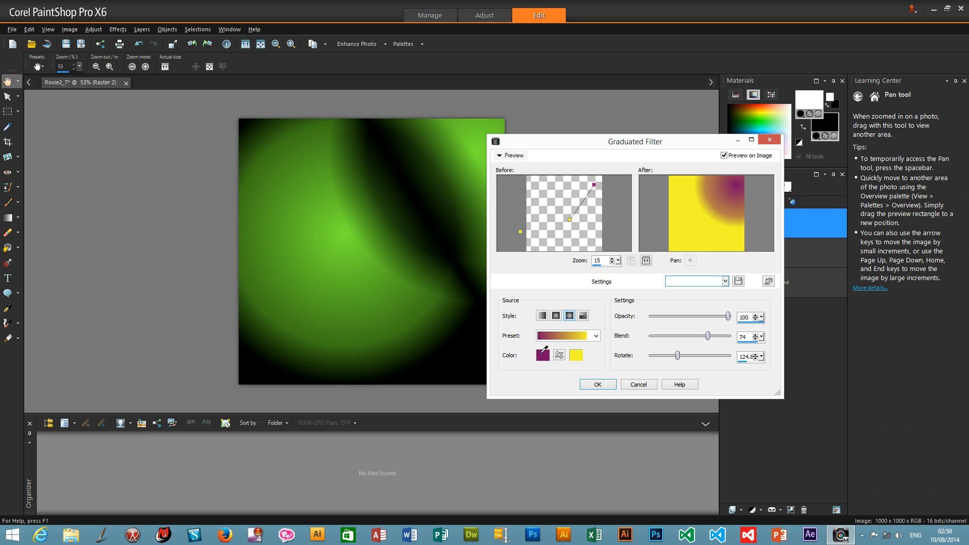
# Set the filter's first gradient color to a bright orange-red.
pyautogui.click(543, 355)
pyautogui.moveTo(449, 165); pyautogui.dragTo(447, 164)
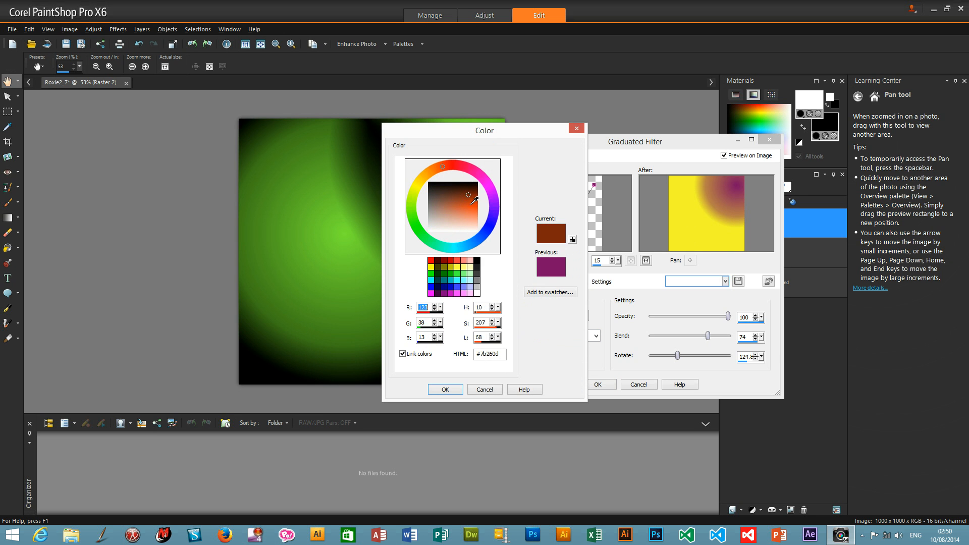
pyautogui.moveTo(474, 203); pyautogui.dragTo(476, 203)
pyautogui.click(449, 391)
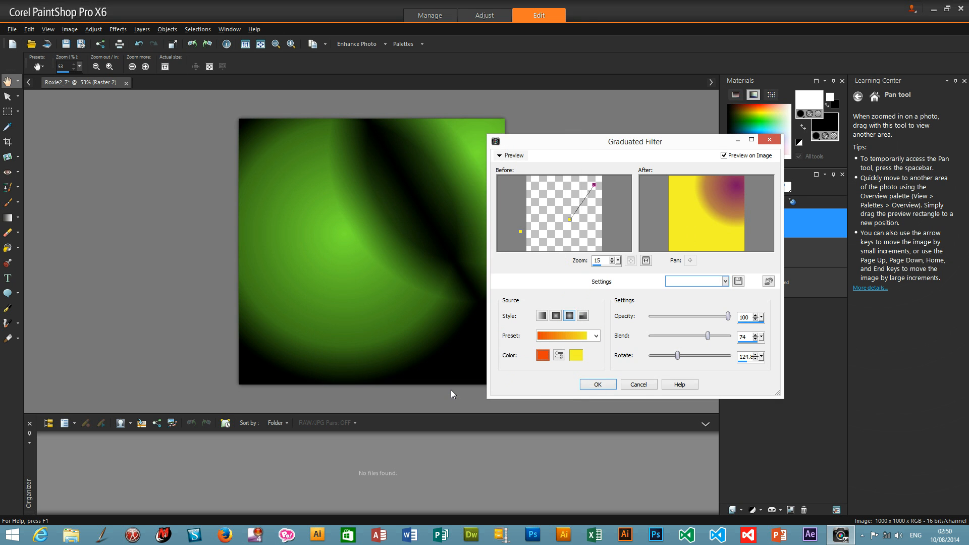
# Set the filter's second gradient color to blue and apply the Graduated Filter to Raster 2.
pyautogui.click(578, 357)
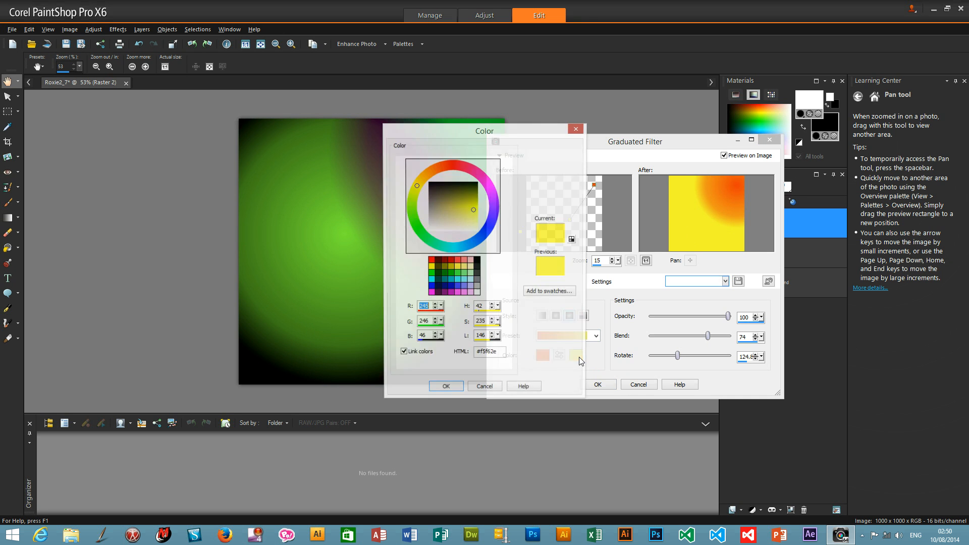
pyautogui.click(483, 236)
pyautogui.click(456, 200)
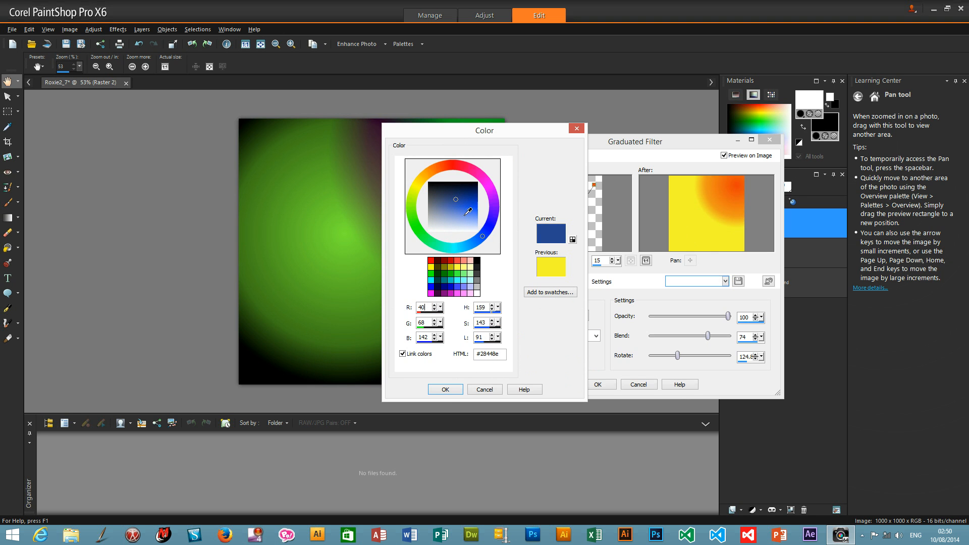
pyautogui.click(445, 389)
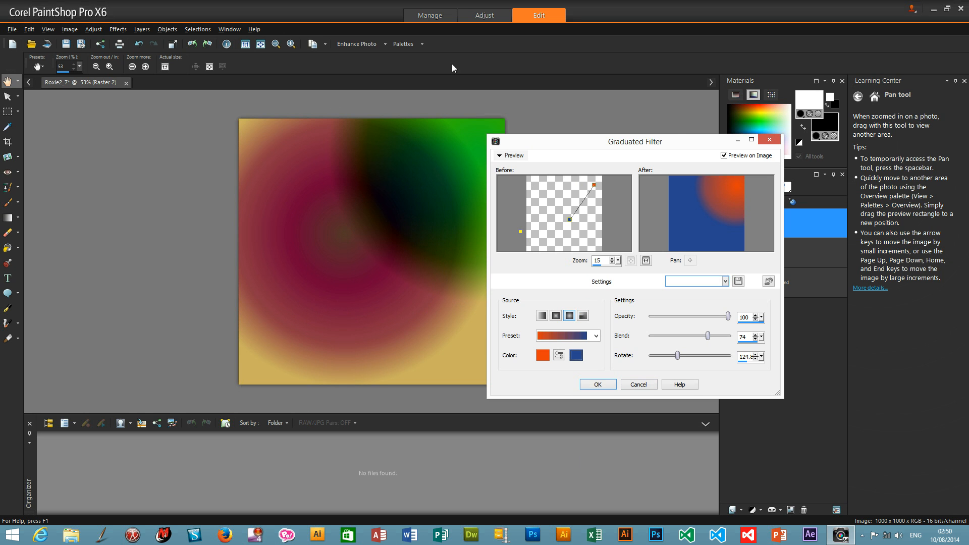
pyautogui.moveTo(640, 135); pyautogui.dragTo(640, 135)
pyautogui.click(614, 386)
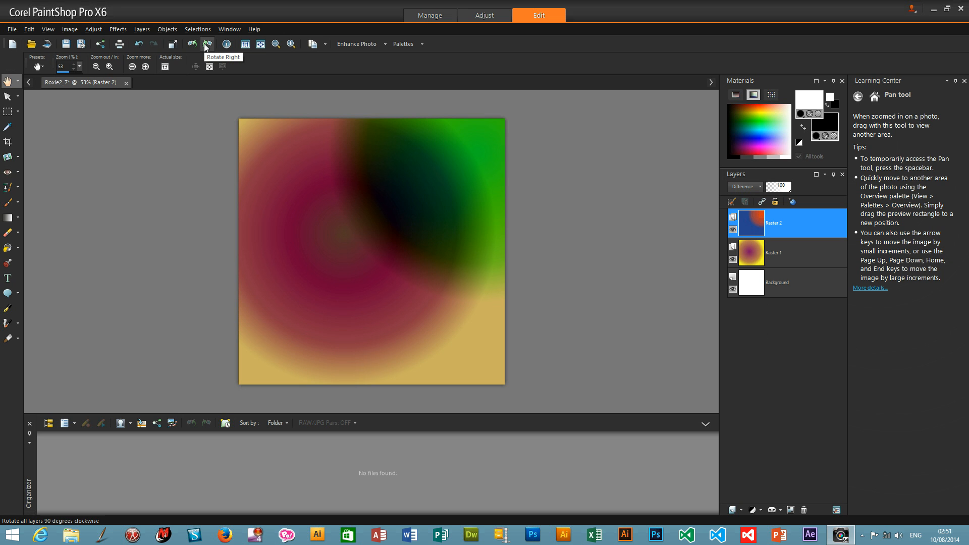
# Add a third default raster layer on top of the stack and set its blend mode to Difference.
pyautogui.click(141, 30)
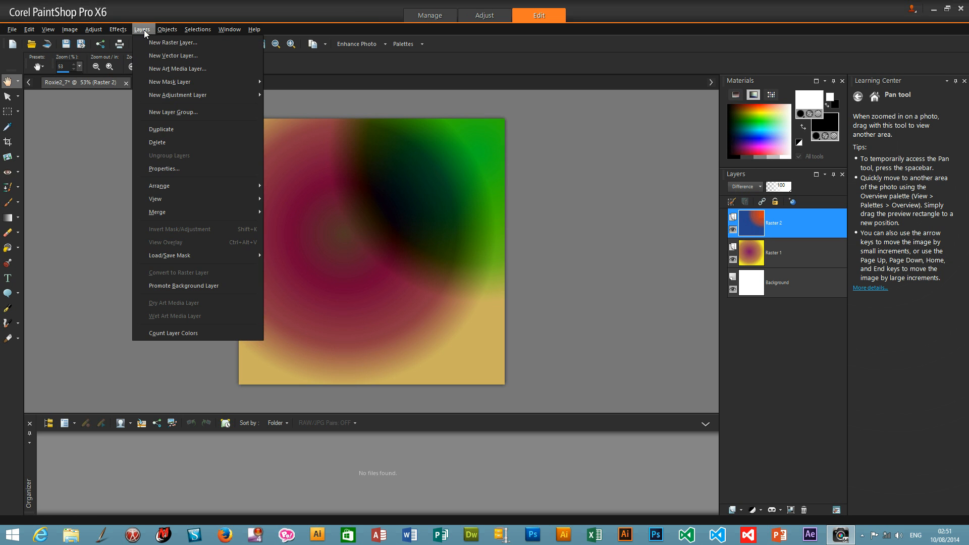
pyautogui.click(167, 43)
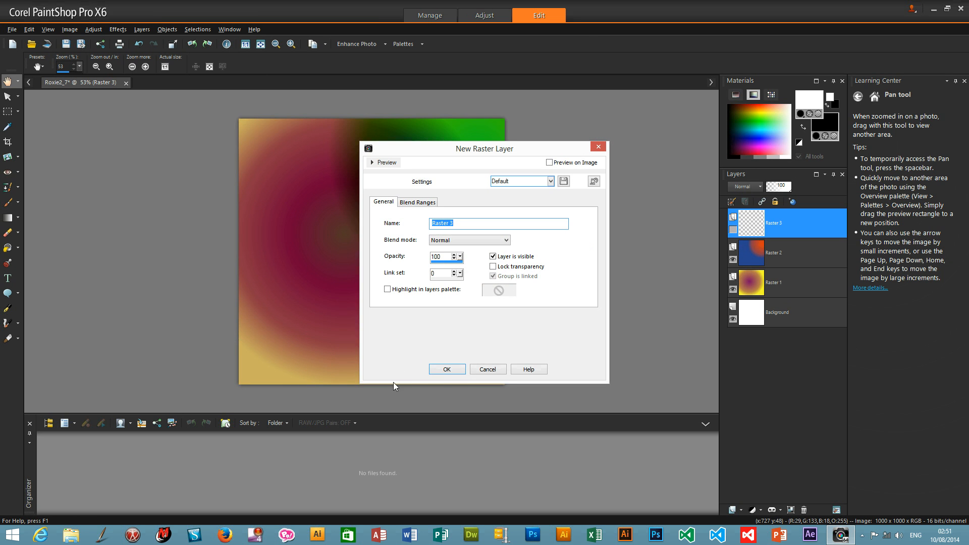
pyautogui.click(448, 374)
pyautogui.click(748, 187)
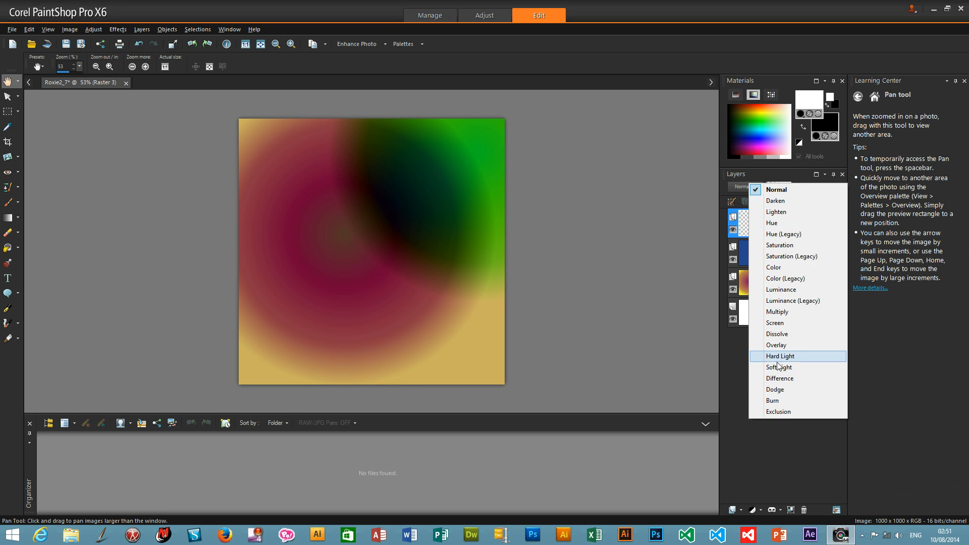
pyautogui.click(780, 380)
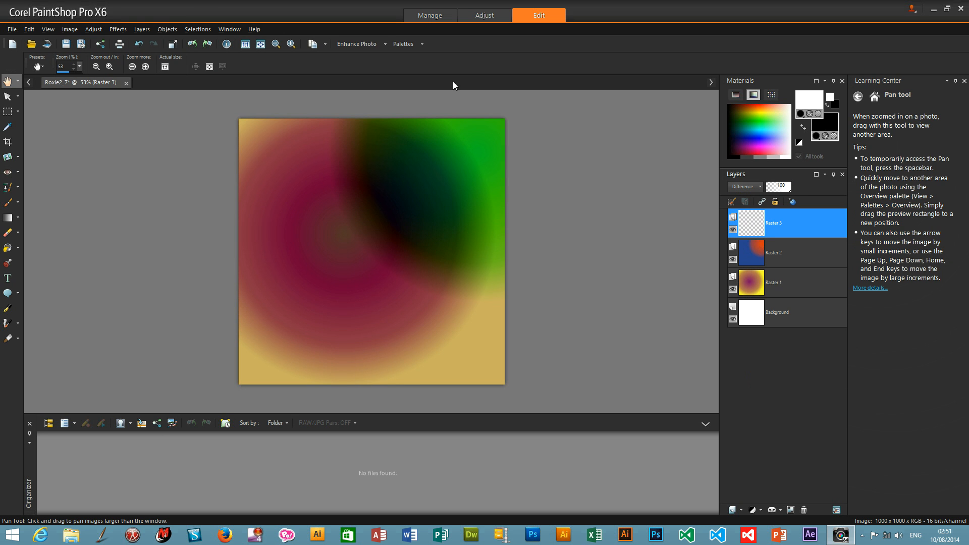
# Apply the Graduated Filter to Raster 3 in orange and blue, with the gradient center moved toward the right of the image's middle.
pyautogui.click(125, 28)
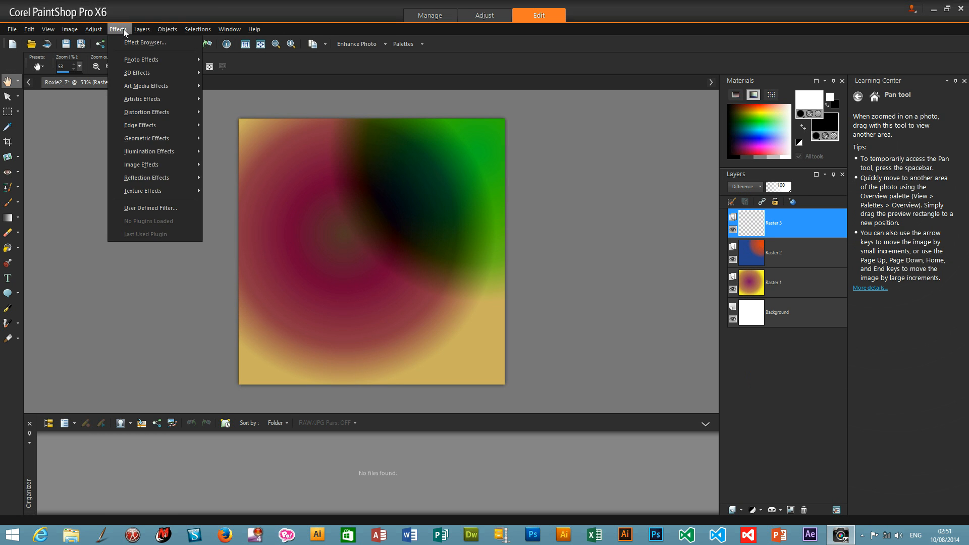
pyautogui.moveTo(126, 59)
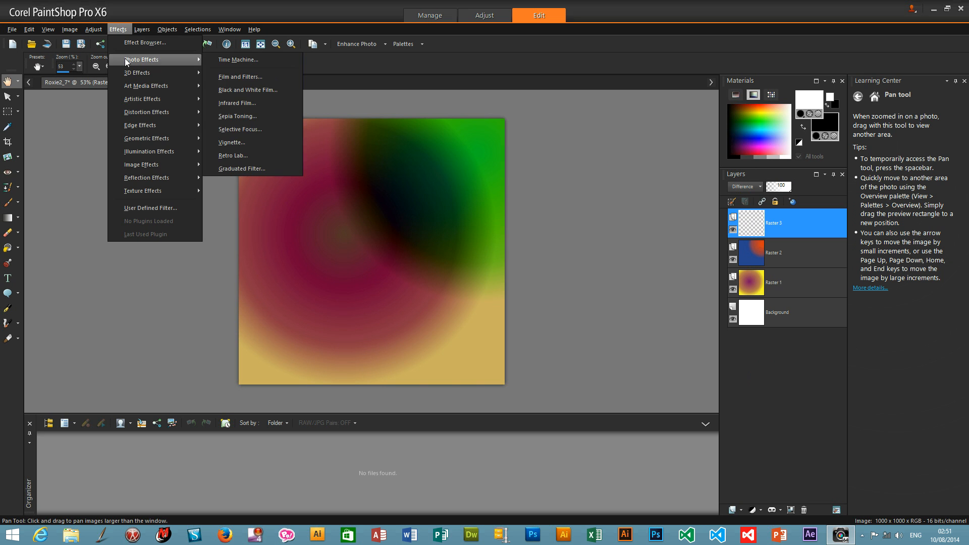
pyautogui.click(236, 166)
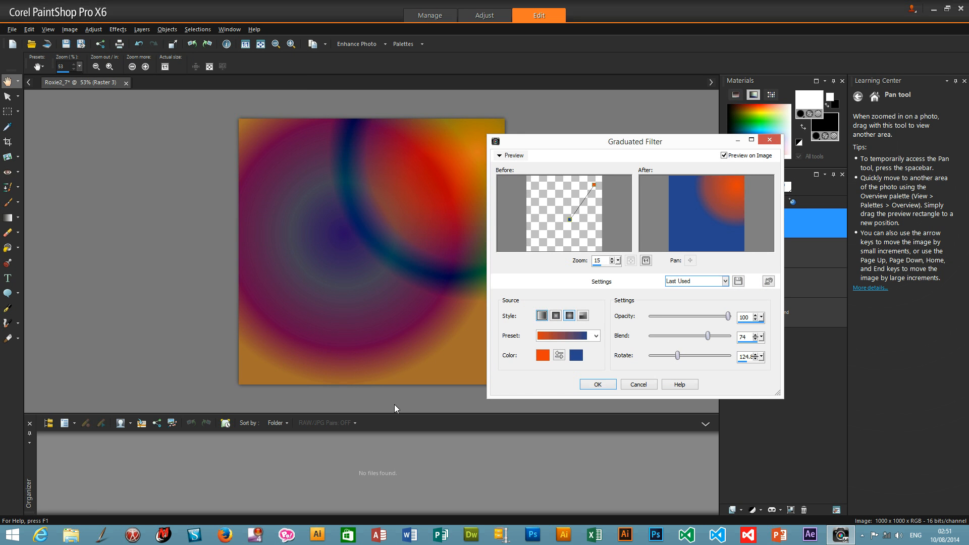
pyautogui.moveTo(584, 218); pyautogui.dragTo(548, 191)
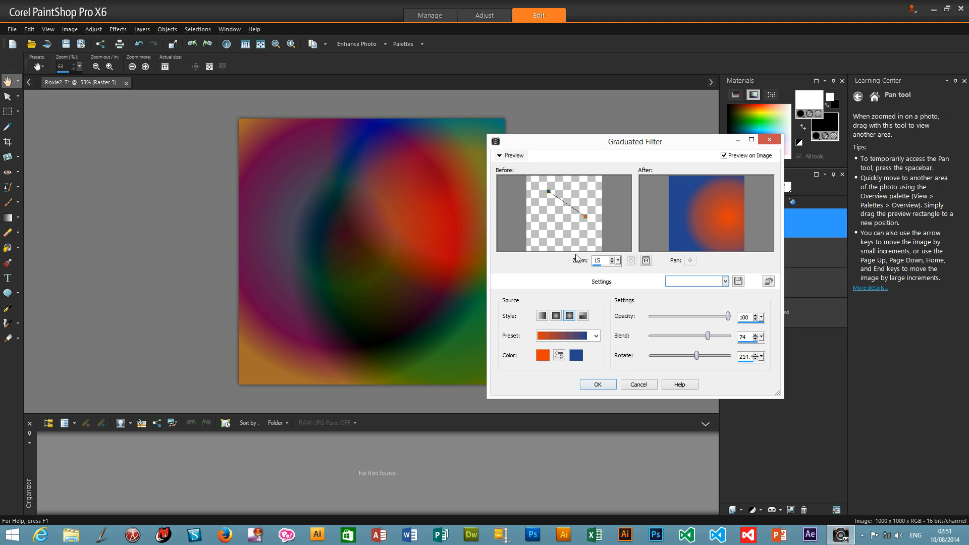
pyautogui.click(605, 386)
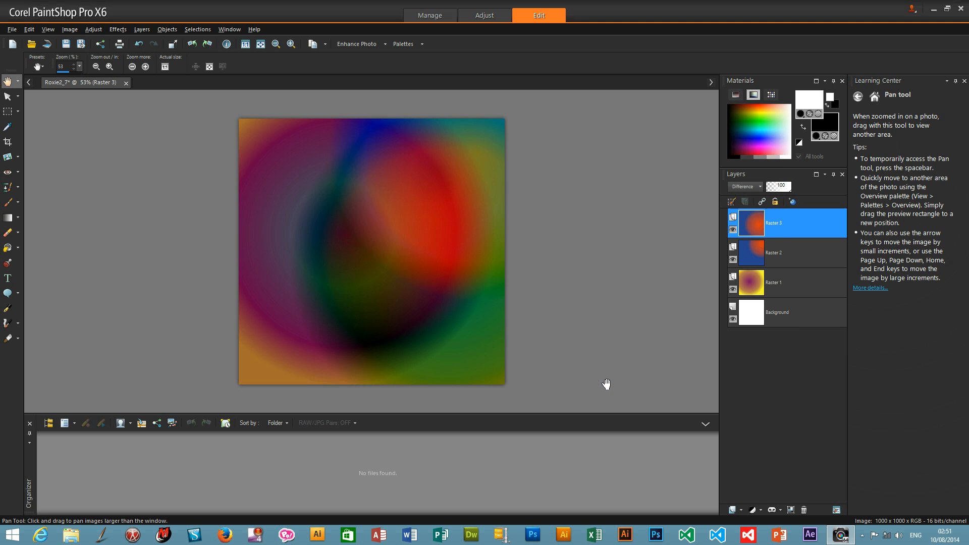
# Add a fourth raster layer on top of the stack with its blend mode set to Difference.
pyautogui.click(142, 29)
pyautogui.click(152, 45)
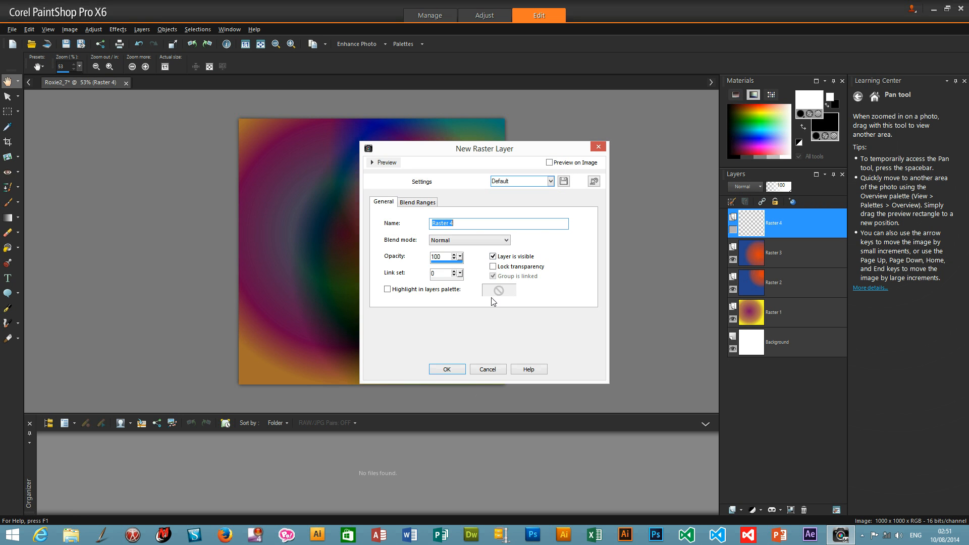
pyautogui.click(466, 241)
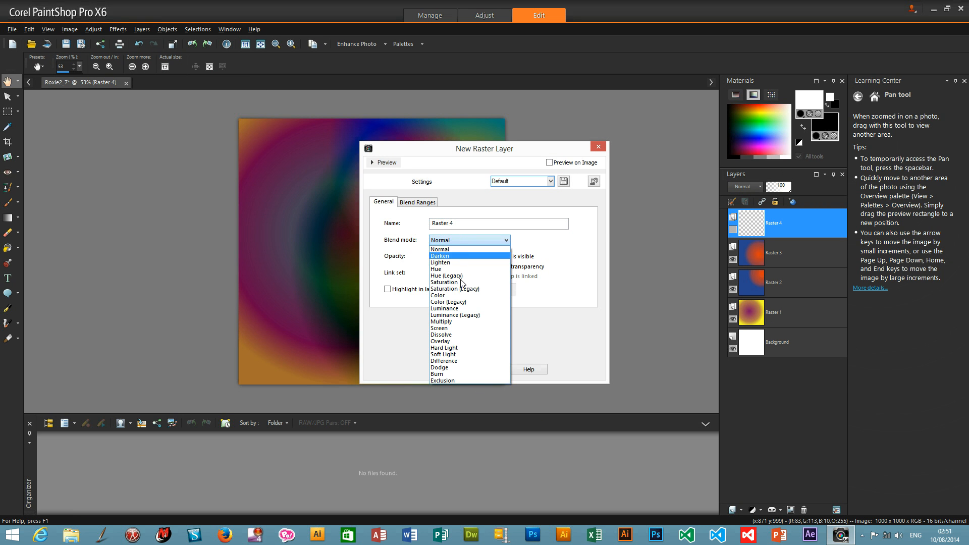
pyautogui.click(453, 360)
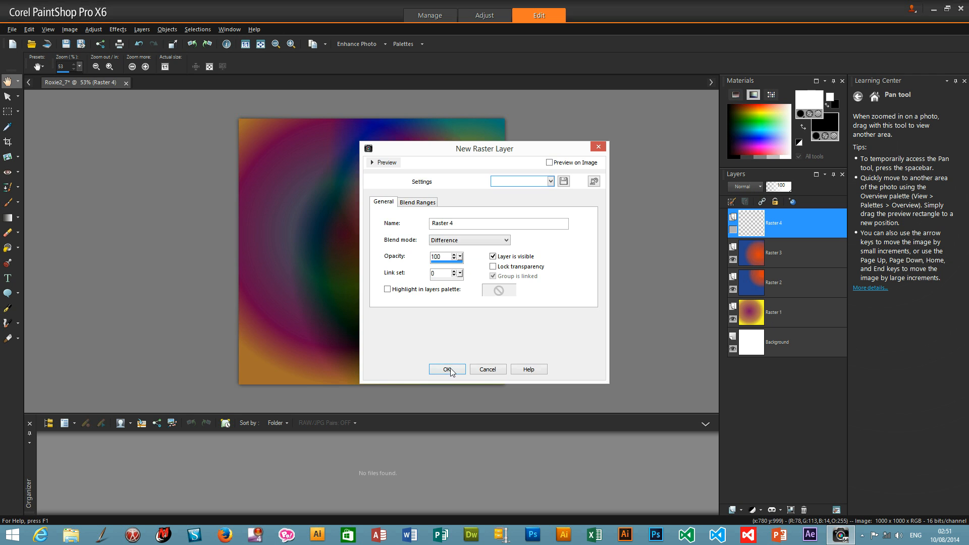
pyautogui.click(449, 369)
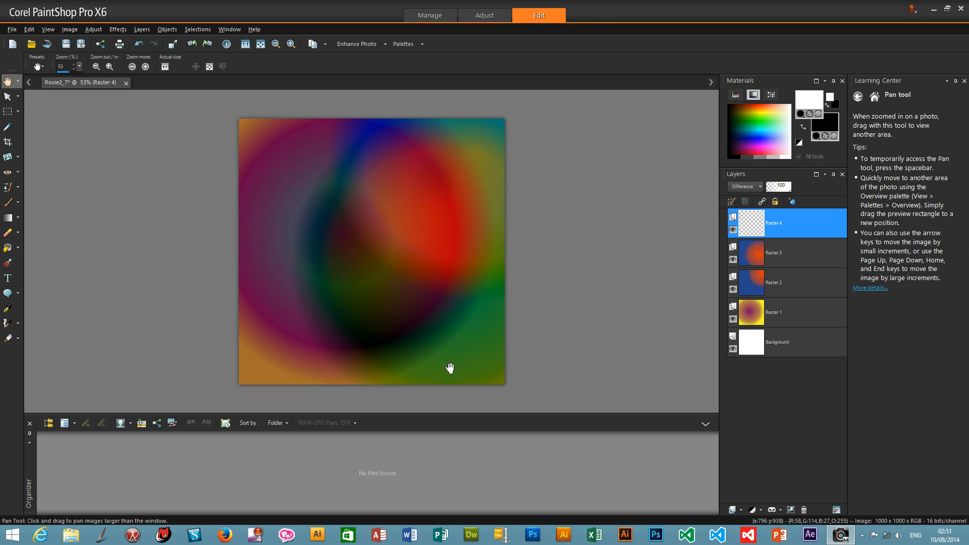
# Start a Graduated Filter on Raster 4, centered in the upper right and rotated to about 120 degrees, with purple as its first color.
pyautogui.click(118, 29)
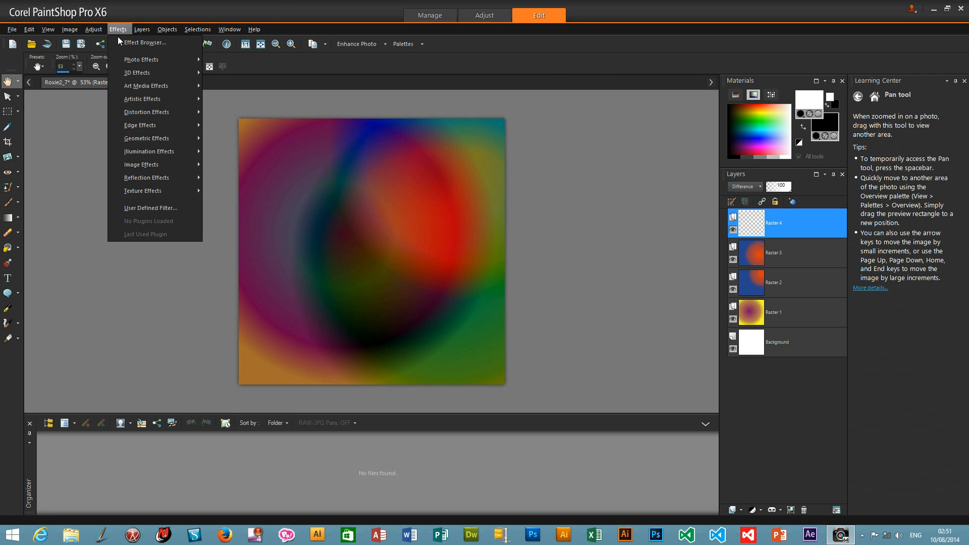
pyautogui.moveTo(152, 60)
pyautogui.click(245, 168)
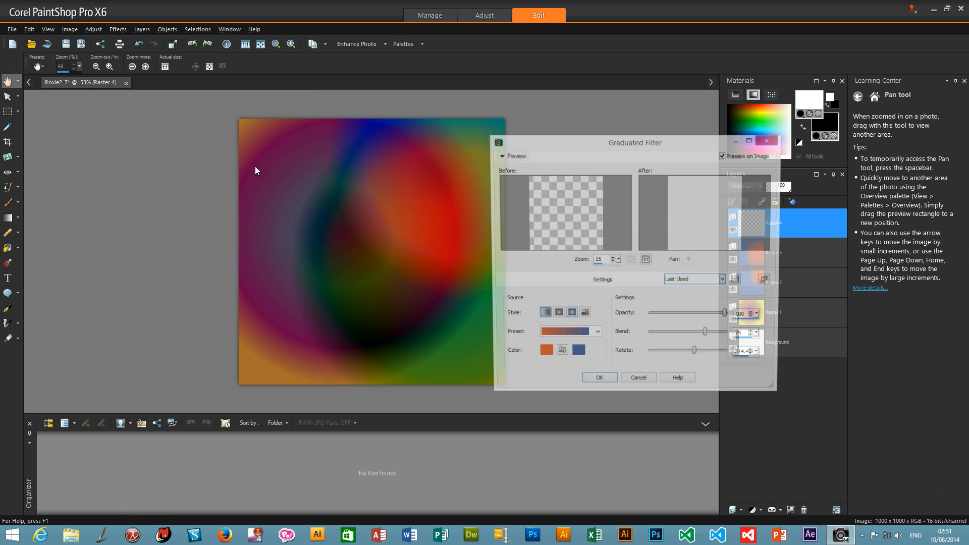
pyautogui.moveTo(574, 197); pyautogui.dragTo(541, 255)
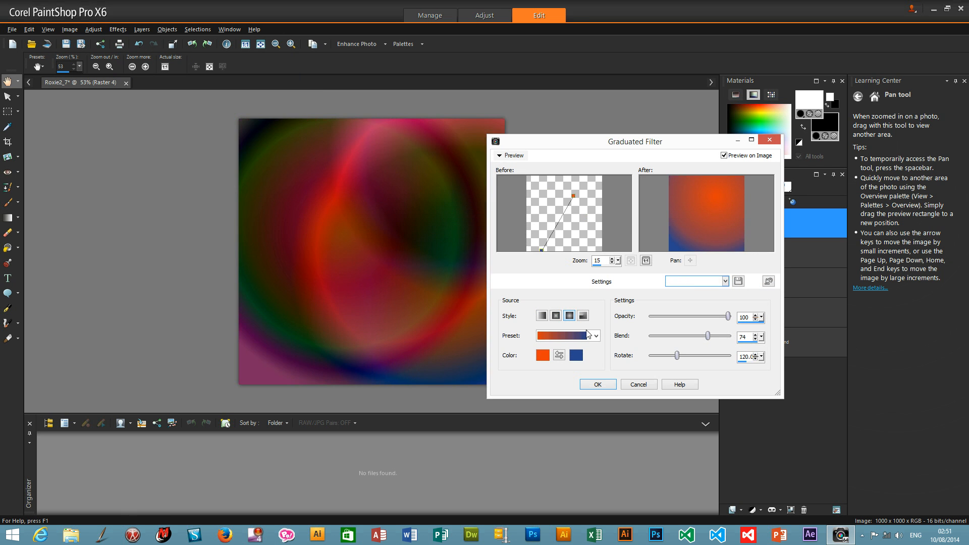
pyautogui.click(542, 355)
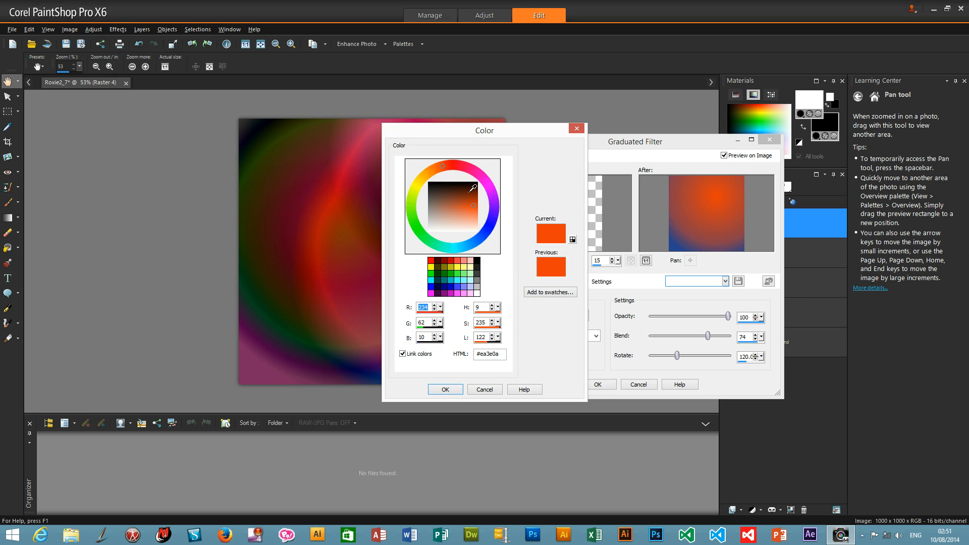
pyautogui.click(491, 190)
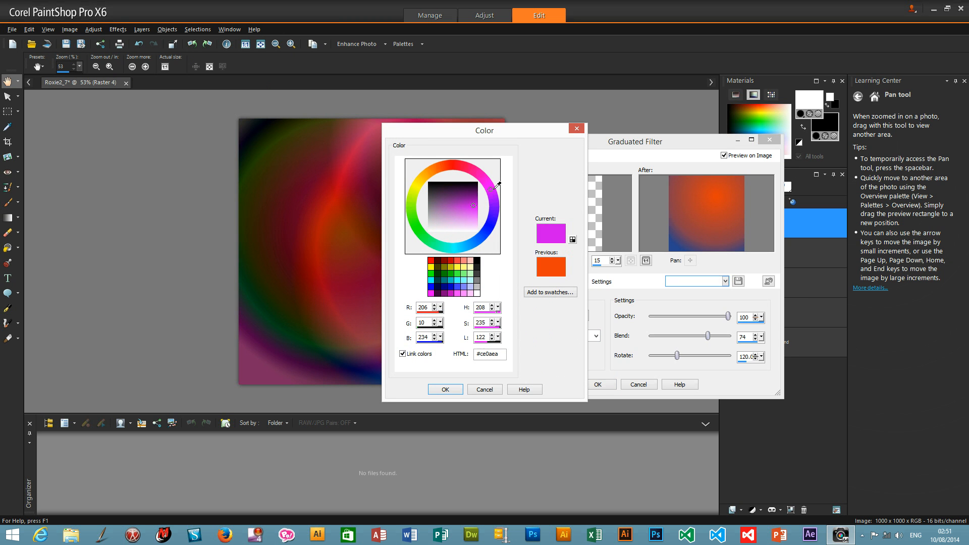
pyautogui.click(466, 196)
pyautogui.click(446, 389)
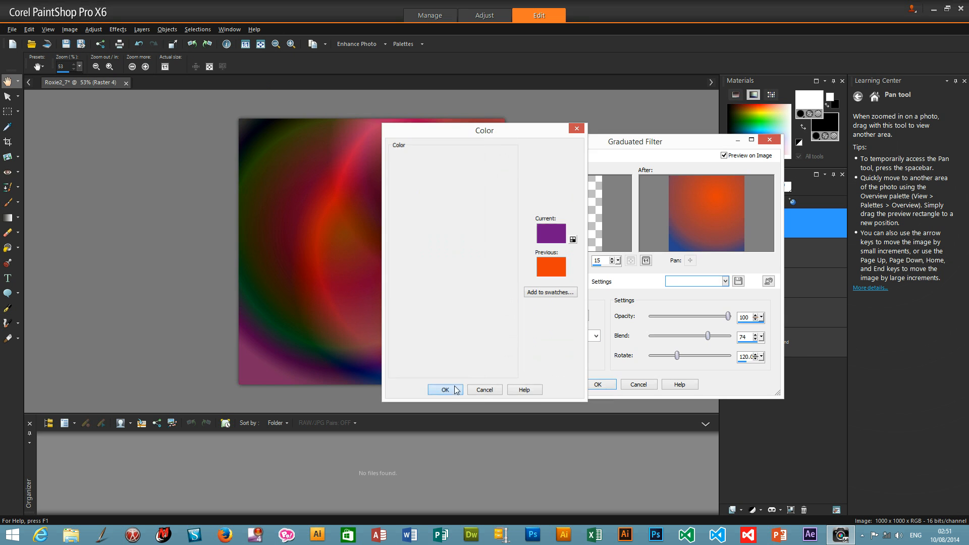
# Set the filter's second gradient color to bright yellow and apply the Graduated Filter to Raster 4.
pyautogui.click(581, 357)
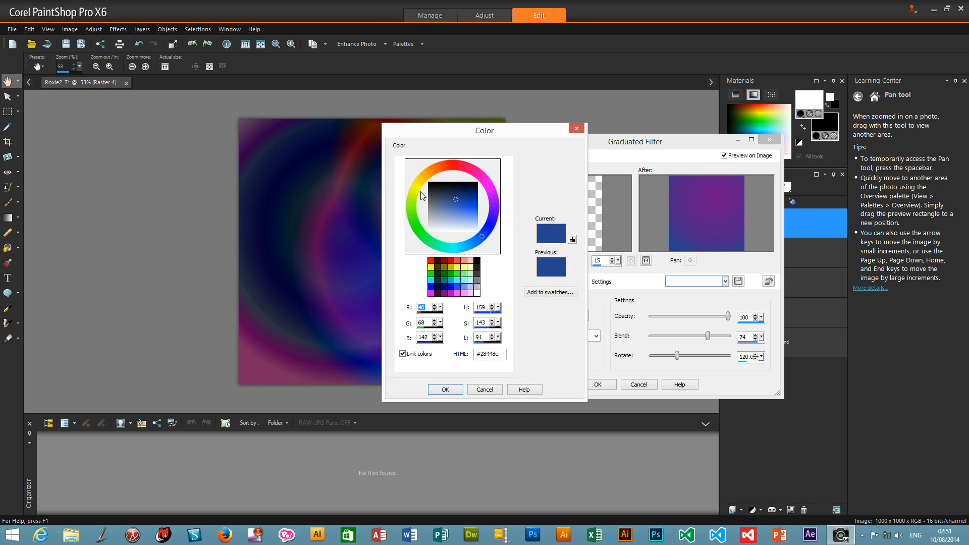
pyautogui.click(420, 182)
pyautogui.click(475, 211)
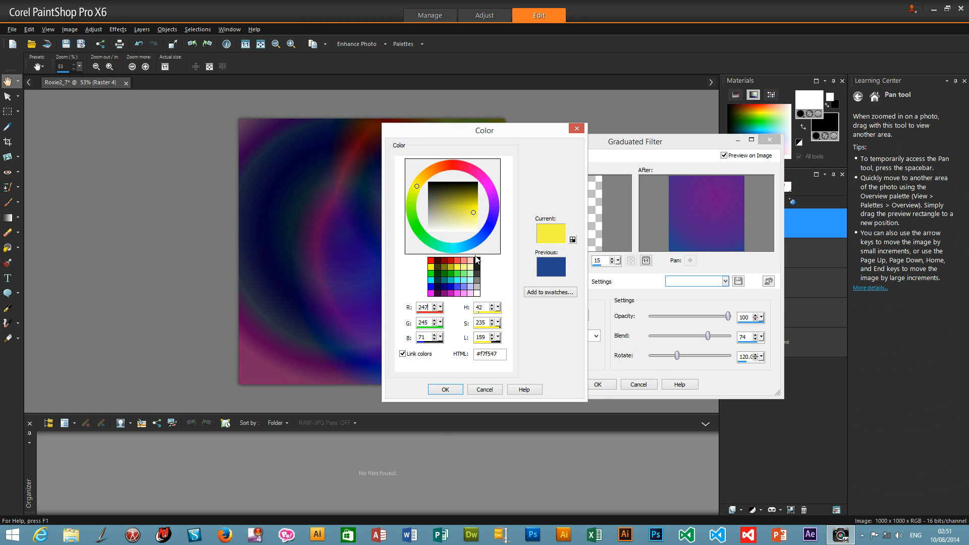
pyautogui.click(451, 389)
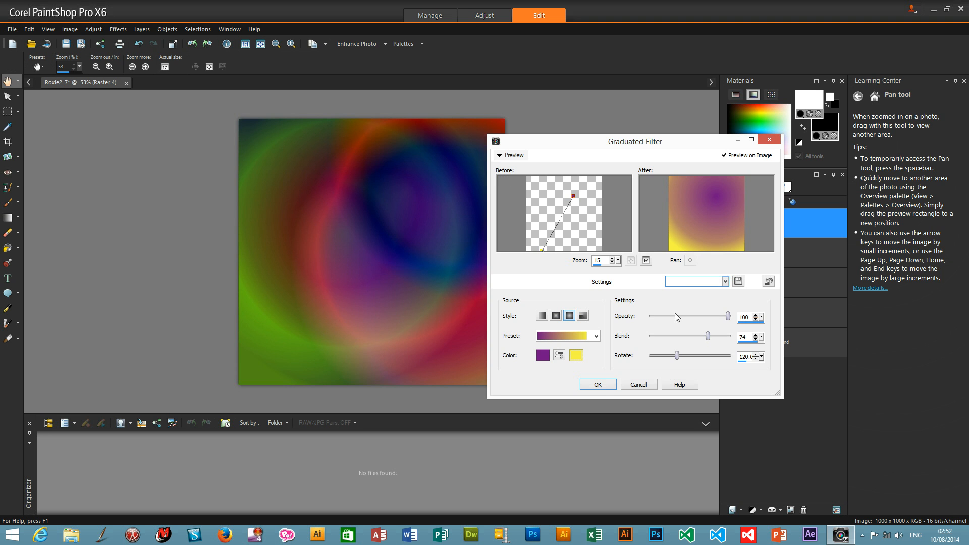
pyautogui.click(599, 385)
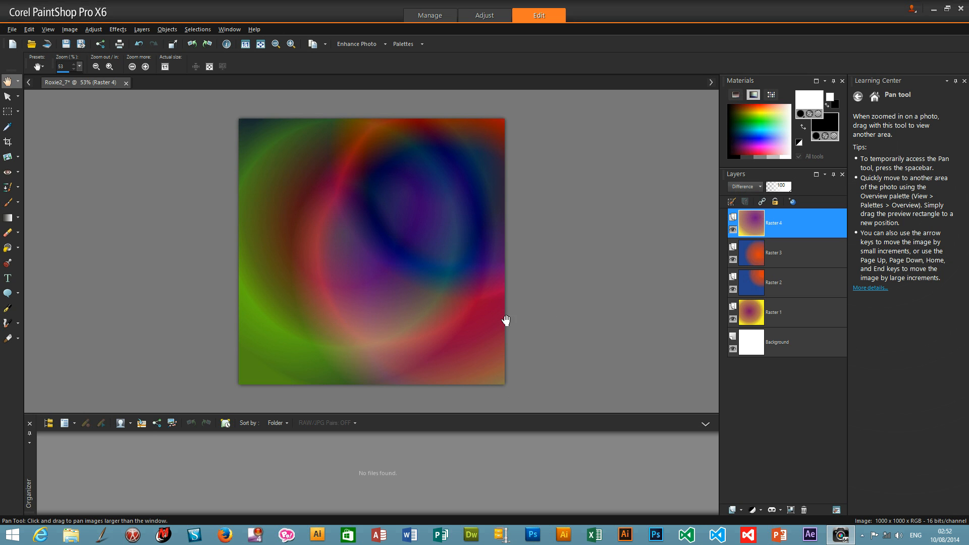
# Try the Dodge blend mode on Raster 3, and set the layer's blend mode to Color instead.
pyautogui.click(778, 250)
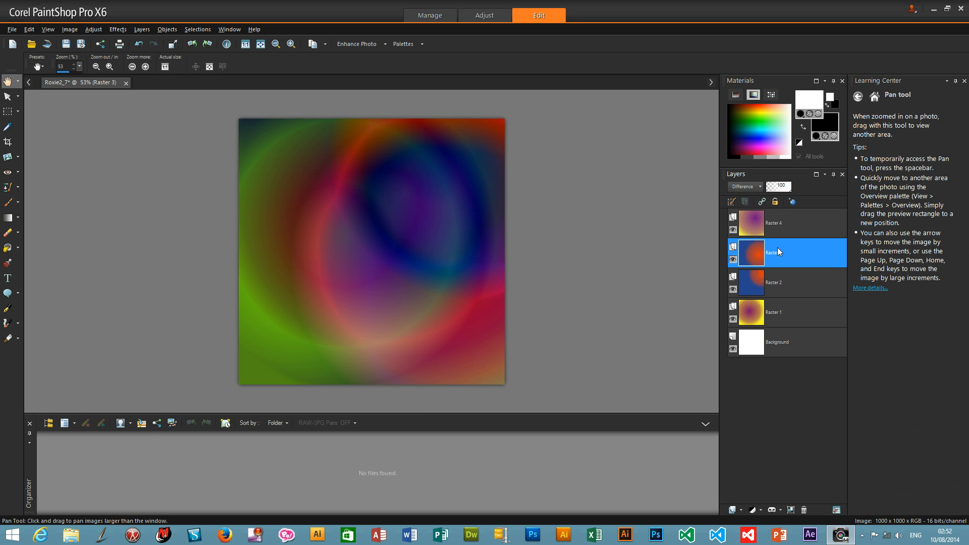
pyautogui.click(750, 187)
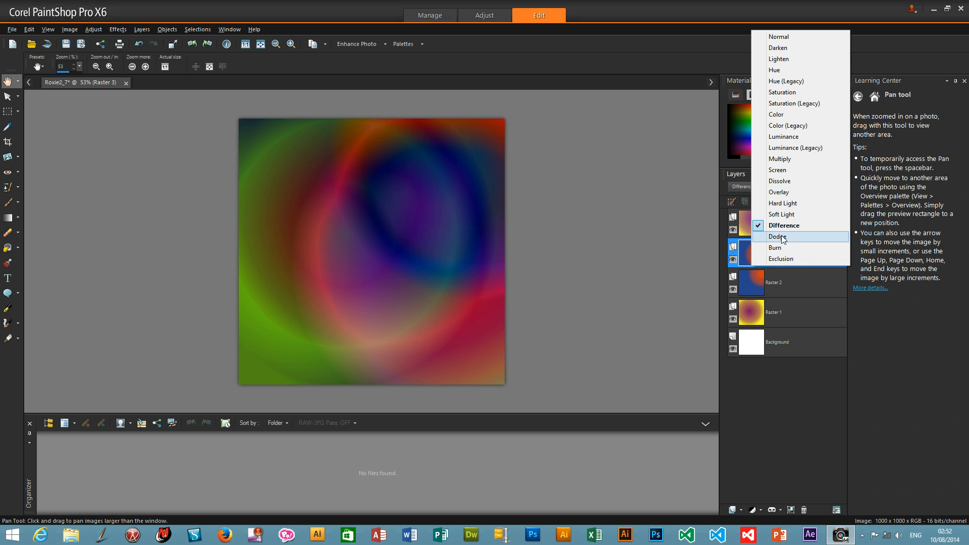
pyautogui.click(780, 232)
pyautogui.click(770, 261)
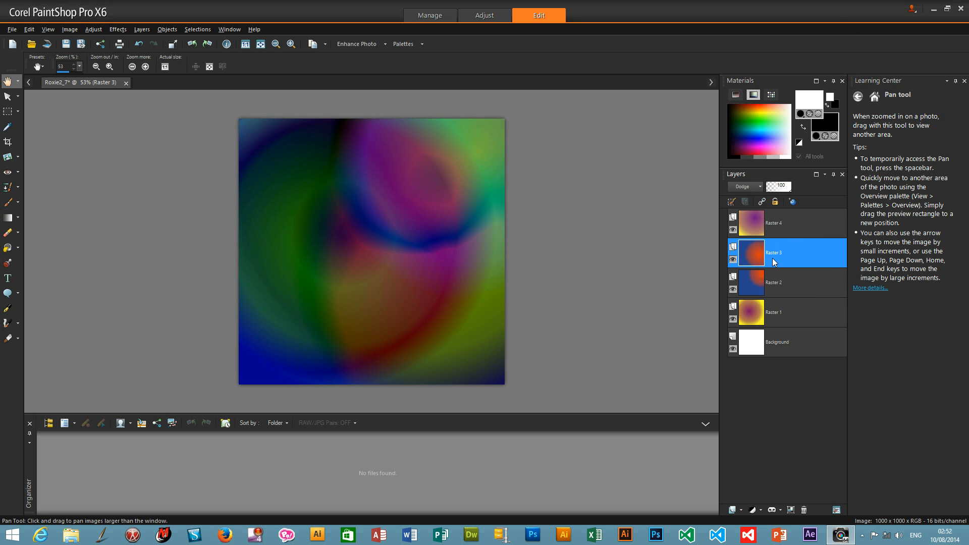
pyautogui.click(745, 188)
pyautogui.click(774, 102)
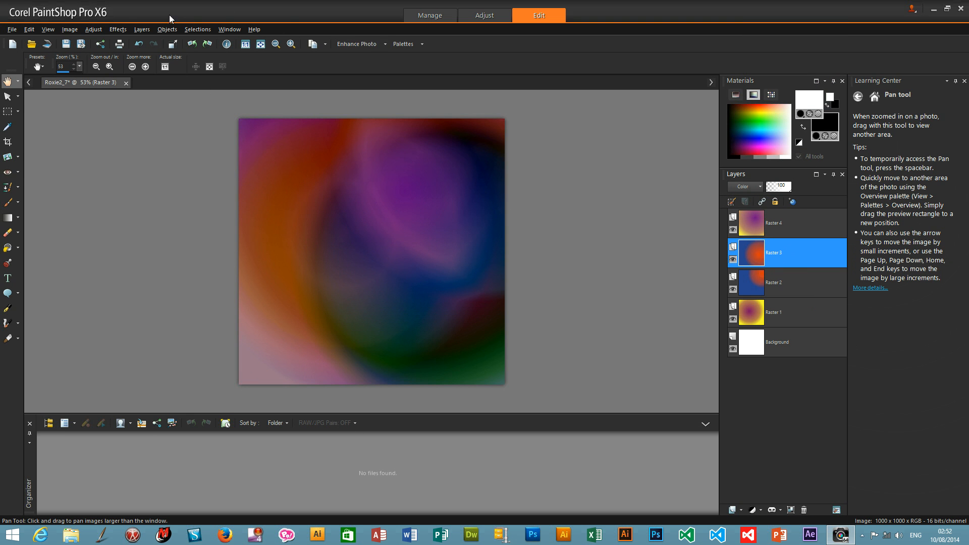
# Apply the Sepia Toning photo effect to Raster 3 using the last used settings.
pyautogui.click(121, 29)
pyautogui.moveTo(137, 62)
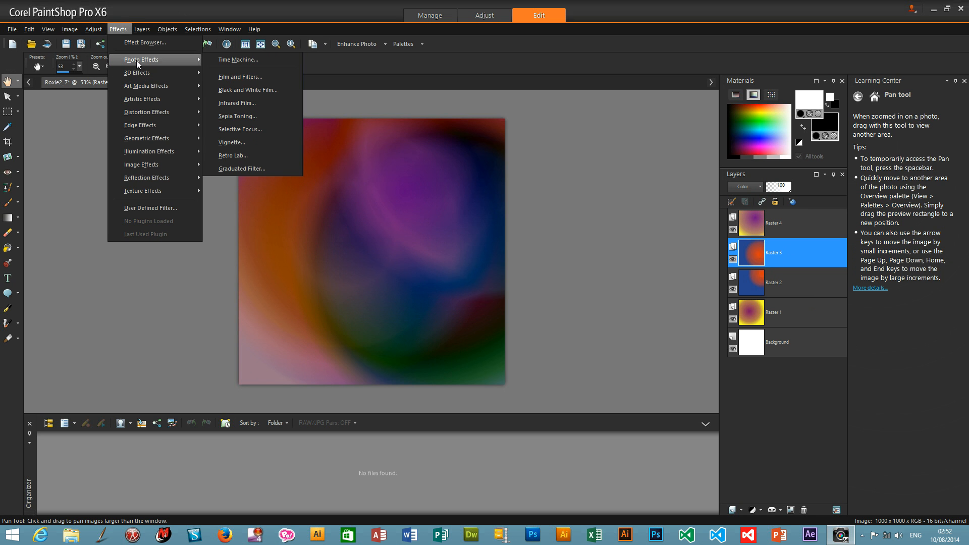
pyautogui.click(256, 117)
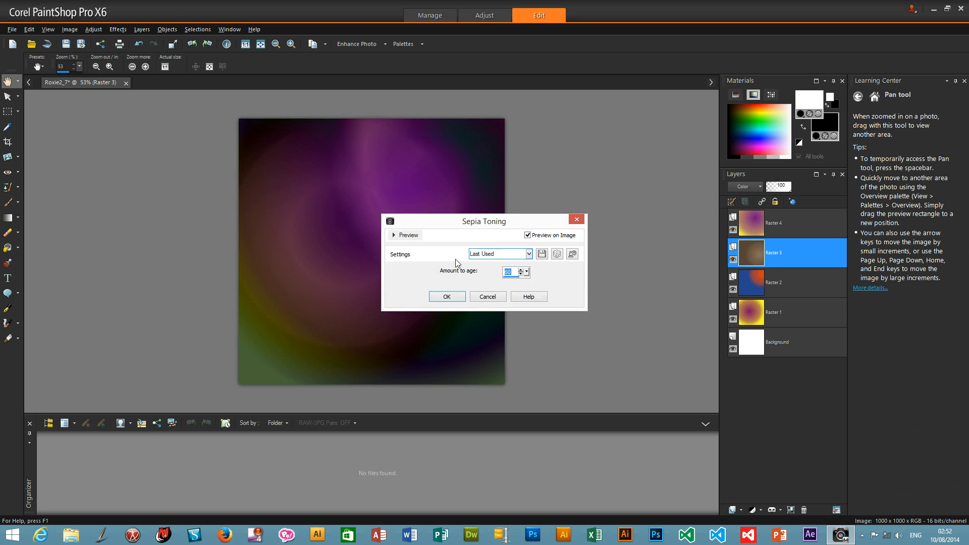
pyautogui.click(447, 295)
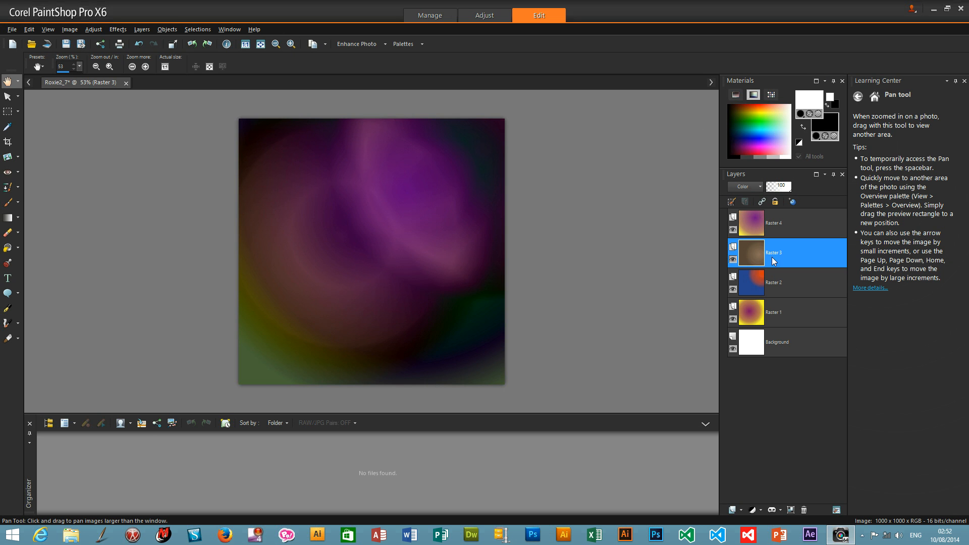
pyautogui.moveTo(774, 293)
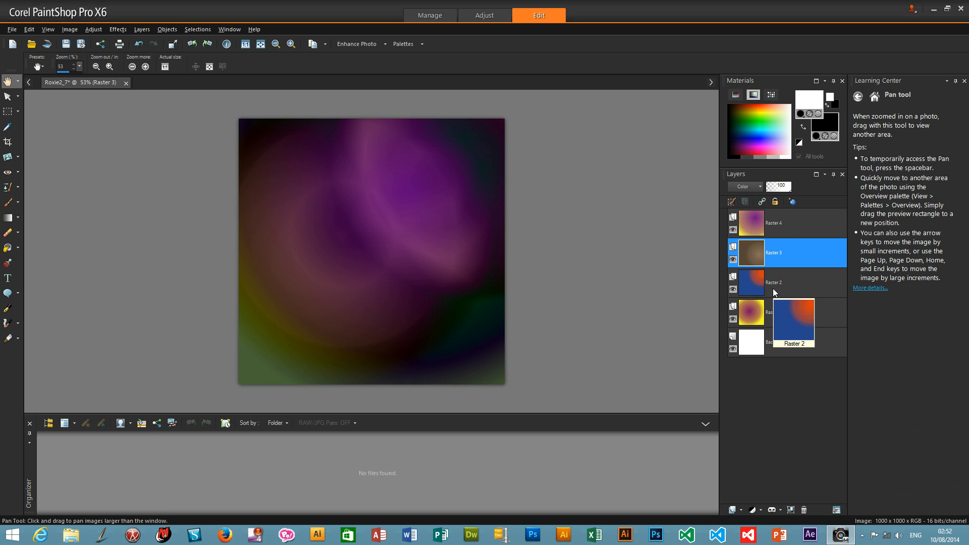